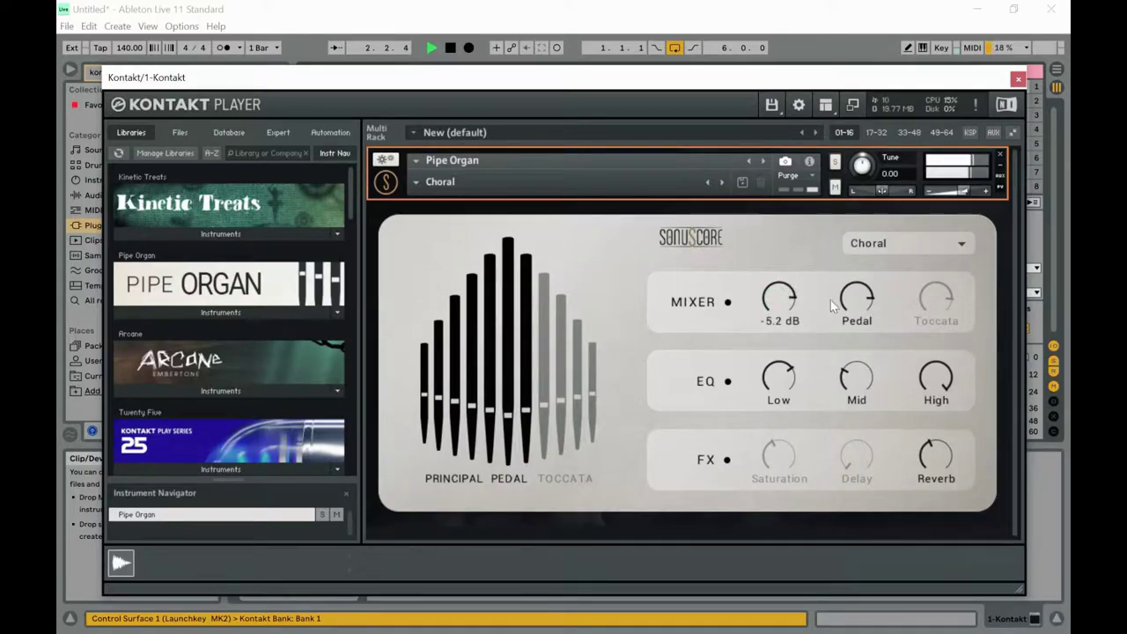
- Set the Pipe Organ mixer's Pedal volume to about -3.5 dB and enable the Toccata combination at about -5.2 dB
{"action": "left_click_drag", "start_coordinate": [856, 299], "coordinate": [848, 320]}
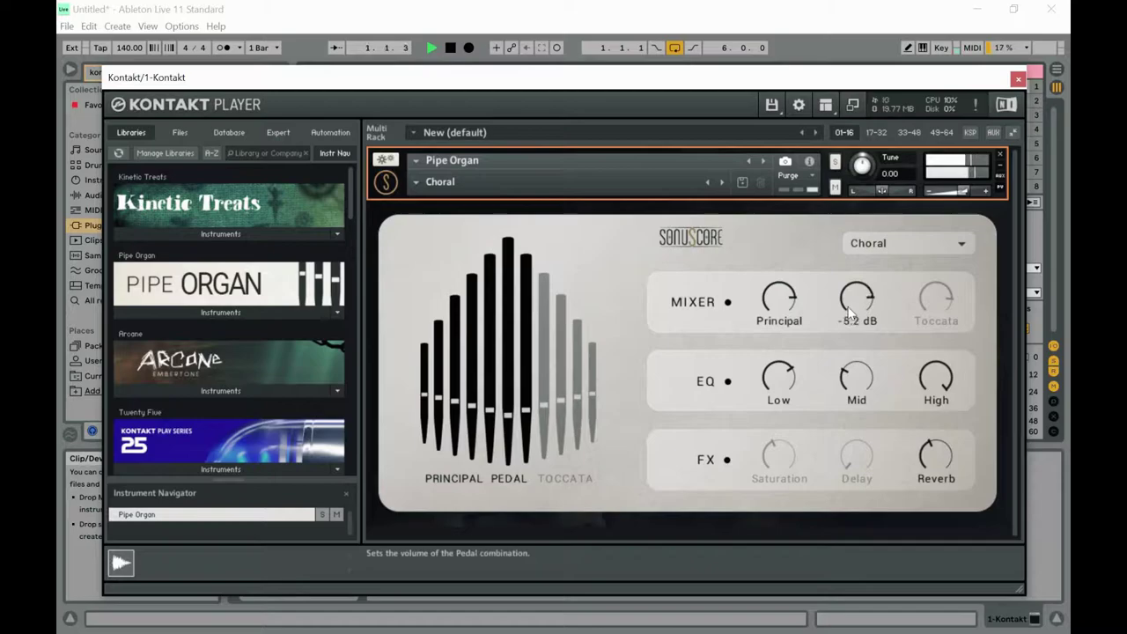
{"action": "left_click", "coordinate": [849, 302]}
{"action": "left_click", "coordinate": [850, 294], "text": "ctrl"}
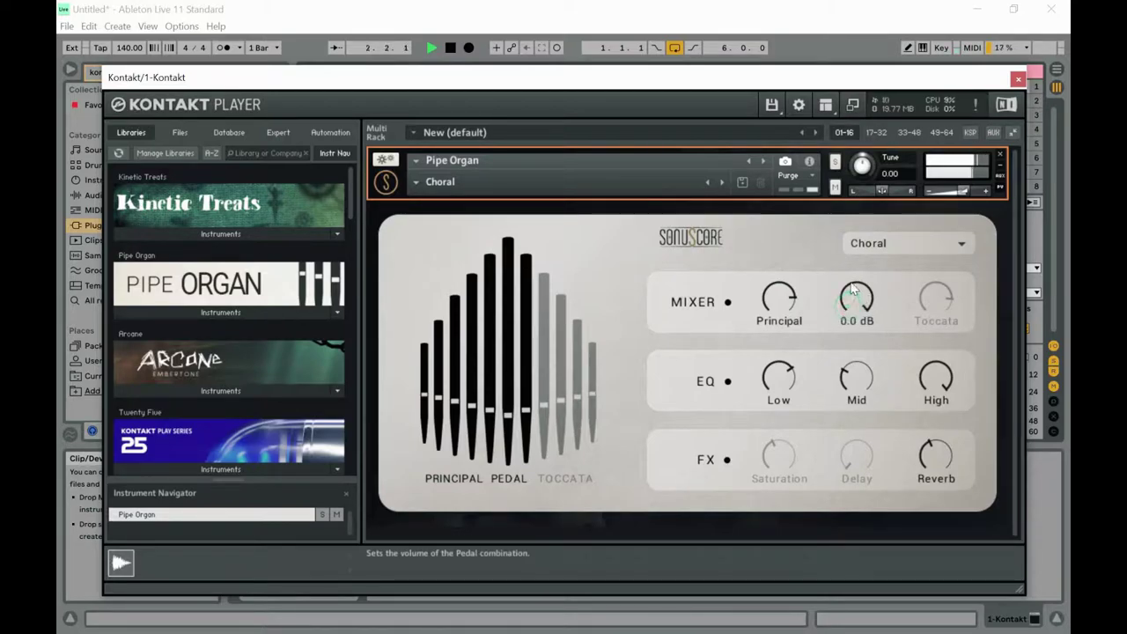
{"action": "left_click_drag", "start_coordinate": [851, 289], "coordinate": [851, 304]}
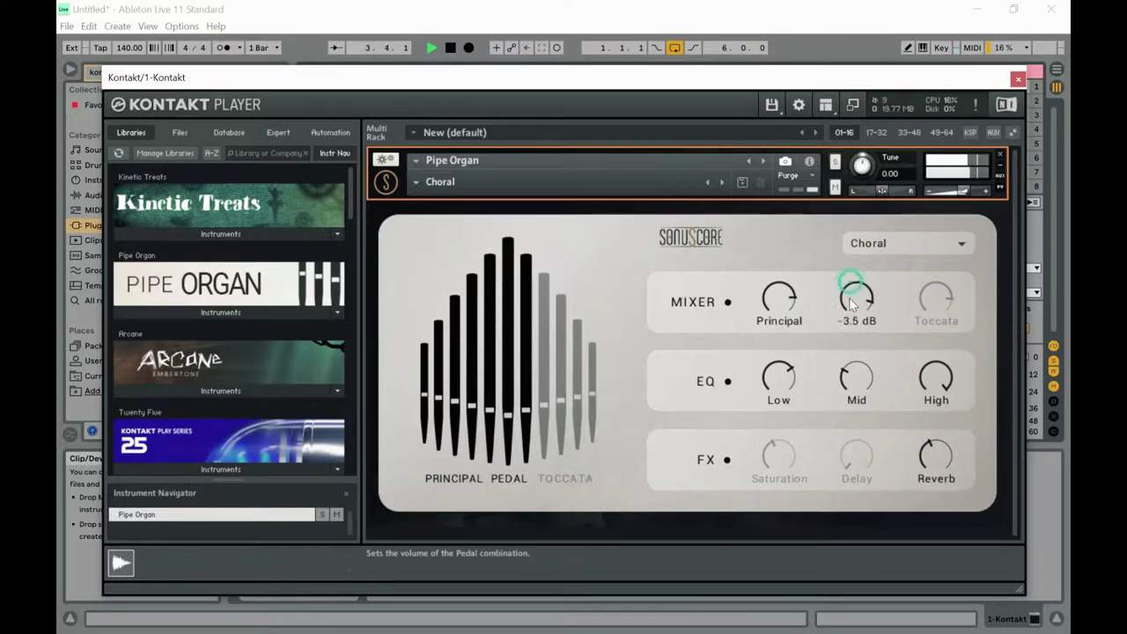
{"action": "left_click", "coordinate": [940, 303]}
{"action": "left_click_drag", "start_coordinate": [928, 306], "coordinate": [922, 263]}
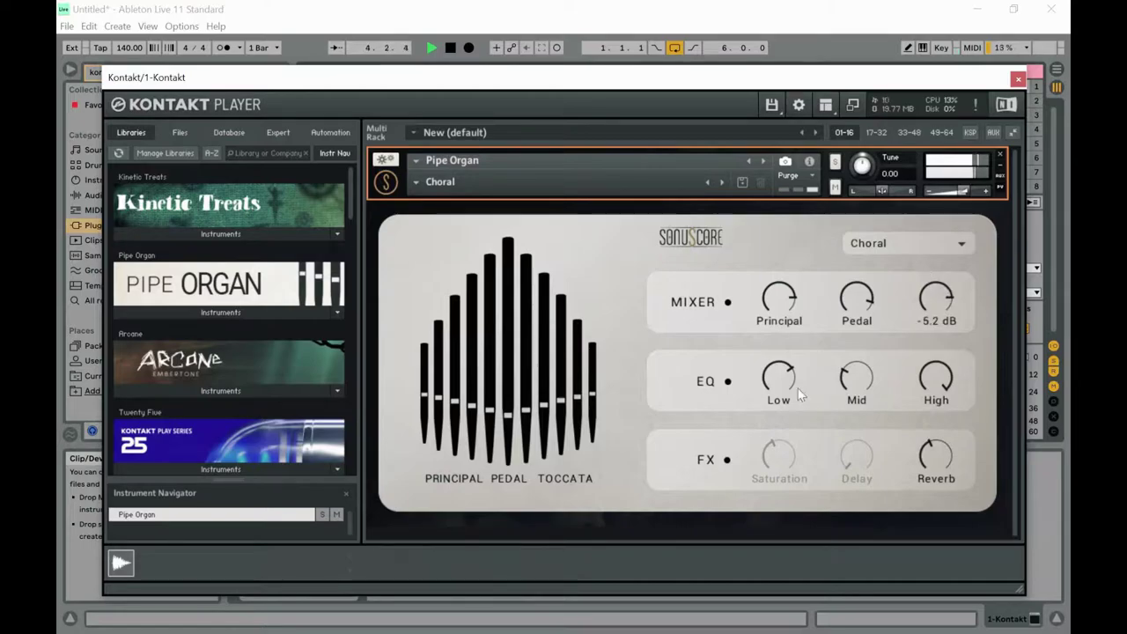
- Reshape the EQ with the Low band at minimum, the Mid band boosted and the High band at 12.0 dB
{"action": "mouse_move", "coordinate": [785, 384]}
{"action": "left_click_drag", "start_coordinate": [786, 384], "coordinate": [777, 473]}
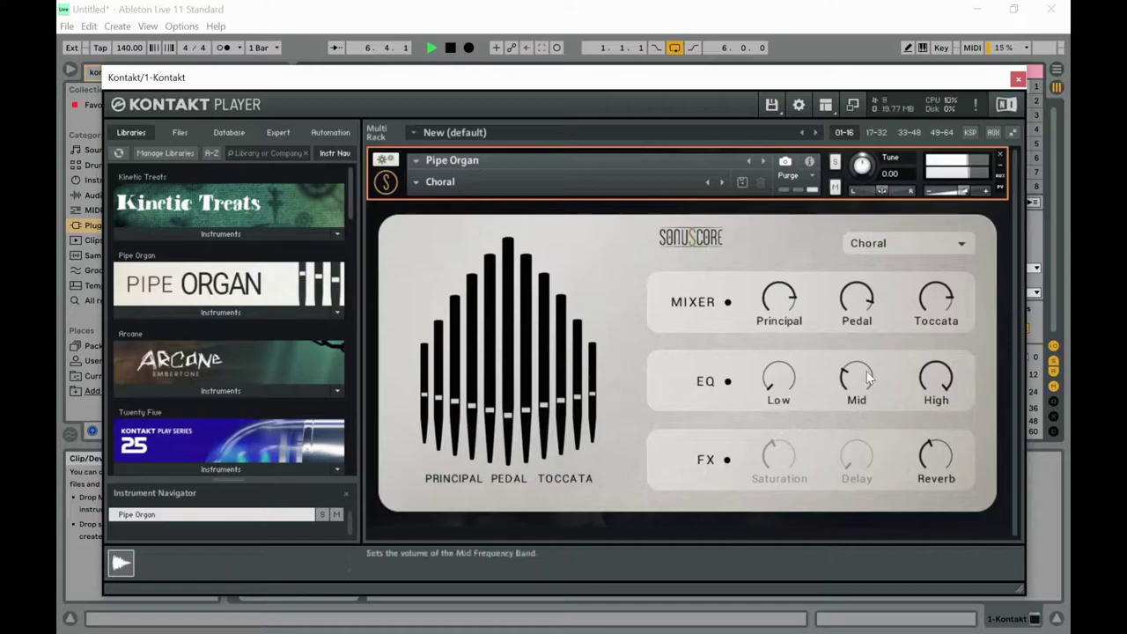
{"action": "left_click_drag", "start_coordinate": [872, 362], "coordinate": [869, 304]}
{"action": "left_click_drag", "start_coordinate": [935, 379], "coordinate": [906, 362]}
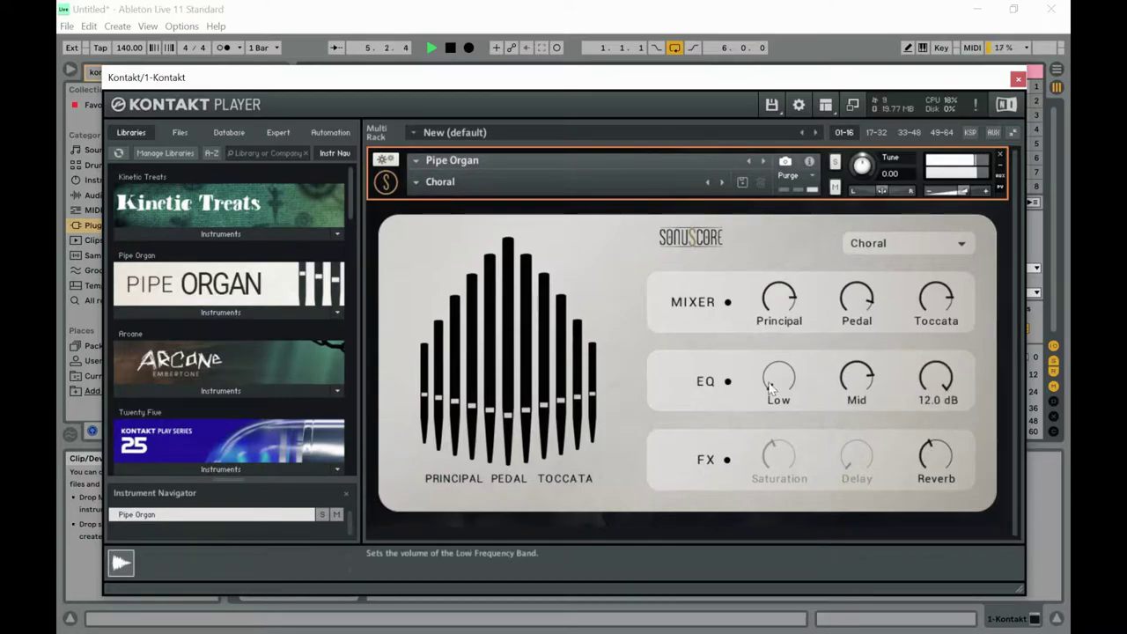
- Boost the EQ's Low band and bring the Mid band down to a slight cut
{"action": "left_click_drag", "start_coordinate": [840, 384], "coordinate": [776, 271]}
{"action": "left_click_drag", "start_coordinate": [861, 384], "coordinate": [870, 305]}
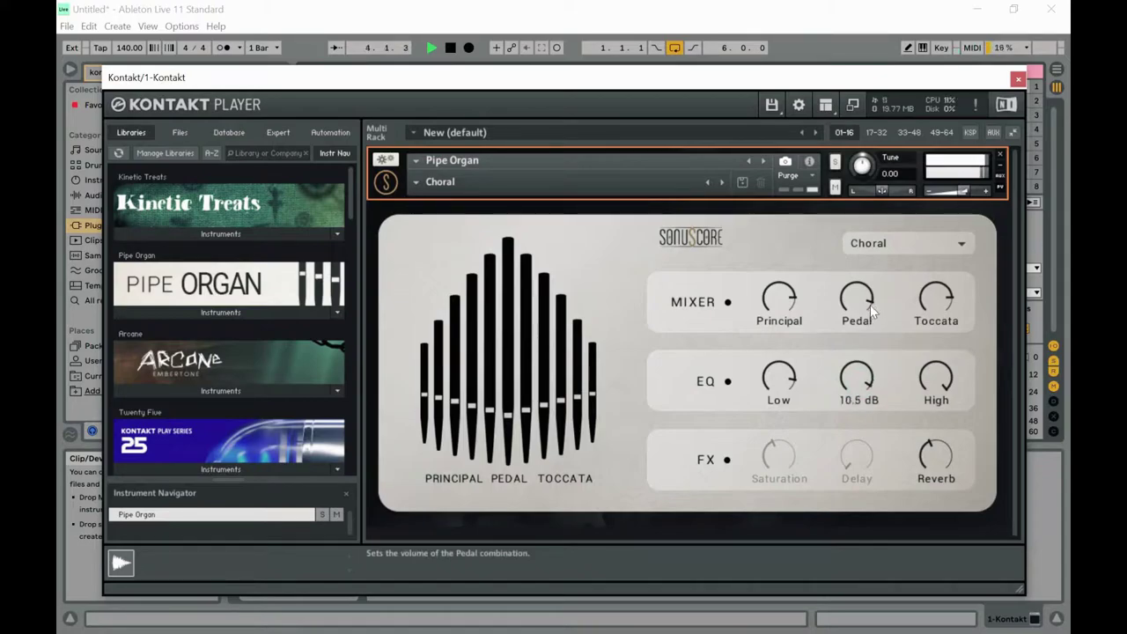
{"action": "left_click_drag", "start_coordinate": [858, 398], "coordinate": [836, 455]}
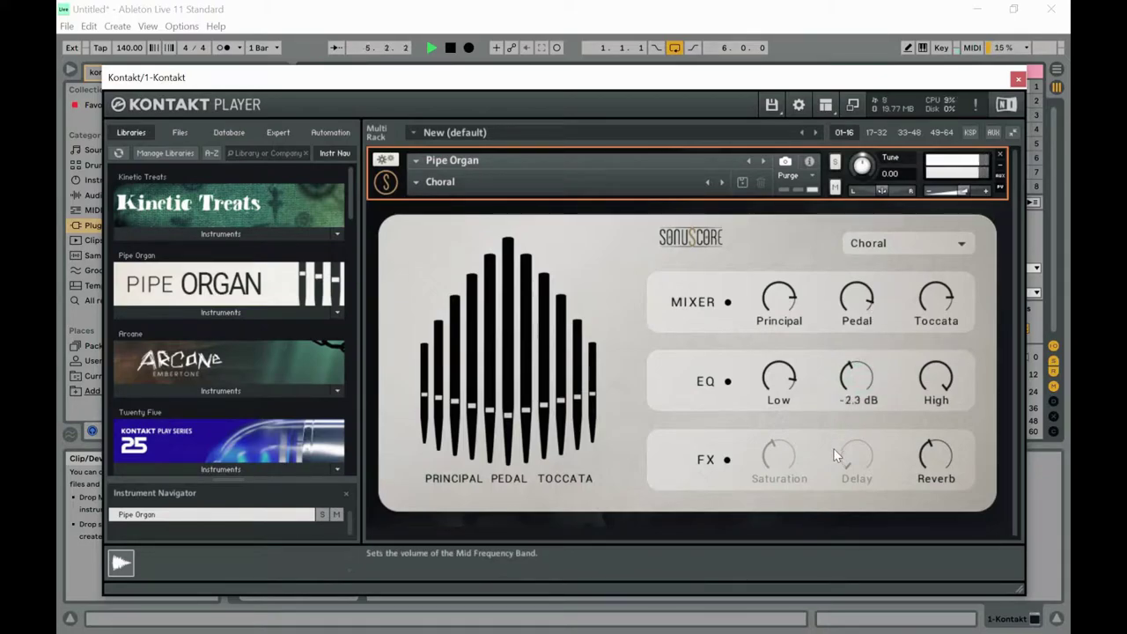
{"action": "left_click", "coordinate": [849, 398]}
{"action": "left_click_drag", "start_coordinate": [851, 381], "coordinate": [852, 399]}
- Enable the Saturation effect and set its mix to about 65 %
{"action": "left_click", "coordinate": [784, 468]}
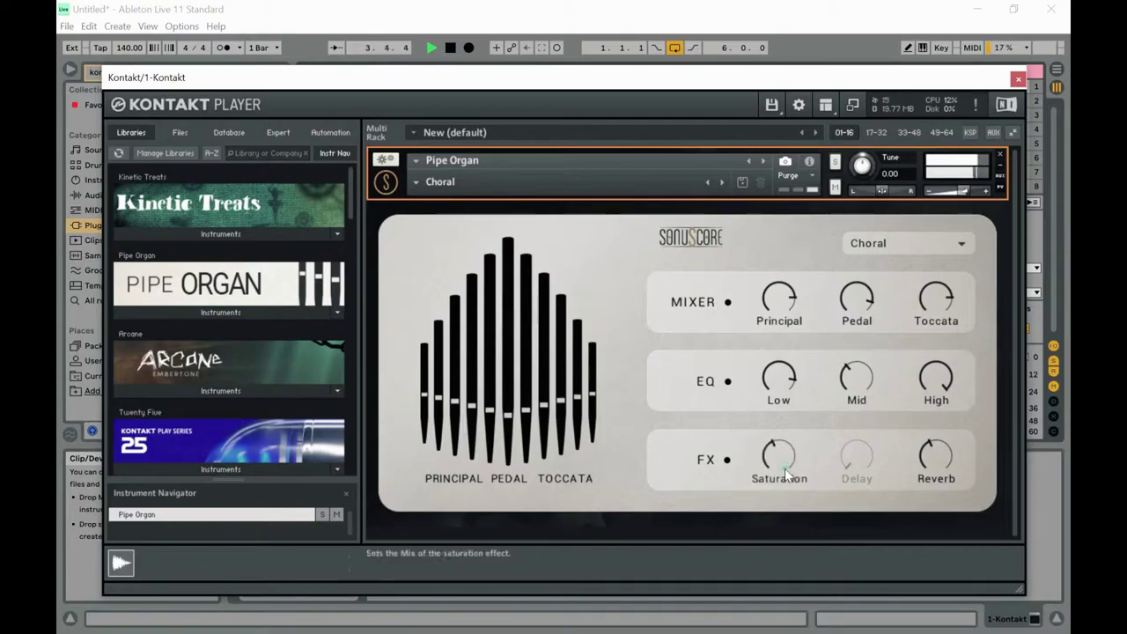
{"action": "left_click_drag", "start_coordinate": [786, 477], "coordinate": [803, 393]}
{"action": "left_click", "coordinate": [792, 457]}
{"action": "left_click_drag", "start_coordinate": [789, 469], "coordinate": [782, 487]}
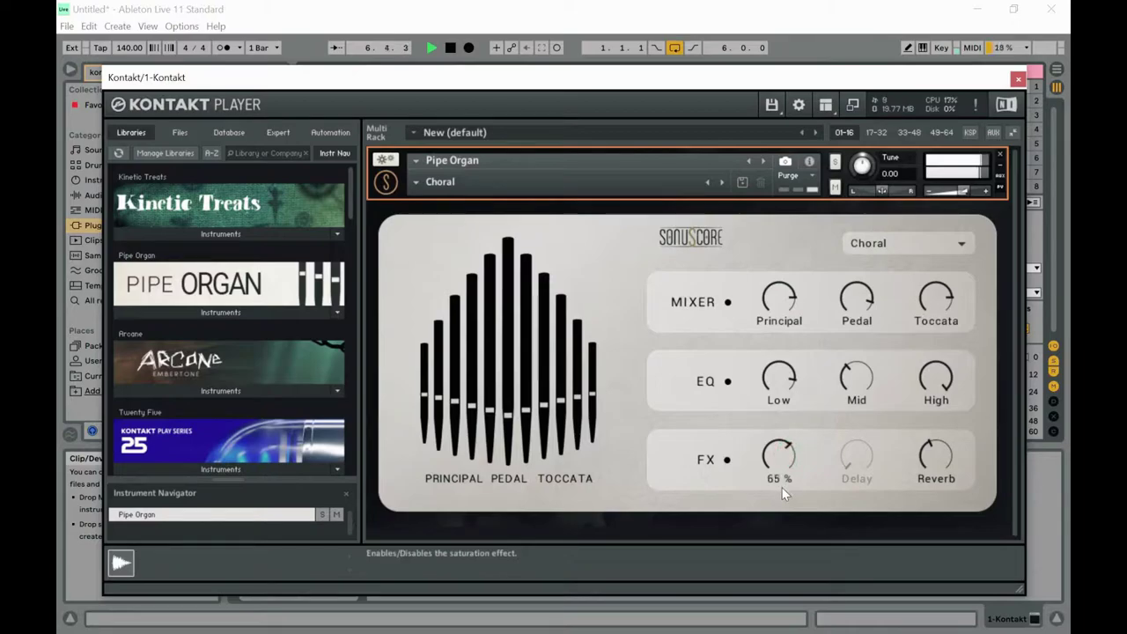
- Enable the Delay effect and raise its mix well above the midpoint
{"action": "left_click", "coordinate": [853, 466]}
{"action": "left_click_drag", "start_coordinate": [854, 477], "coordinate": [856, 402]}
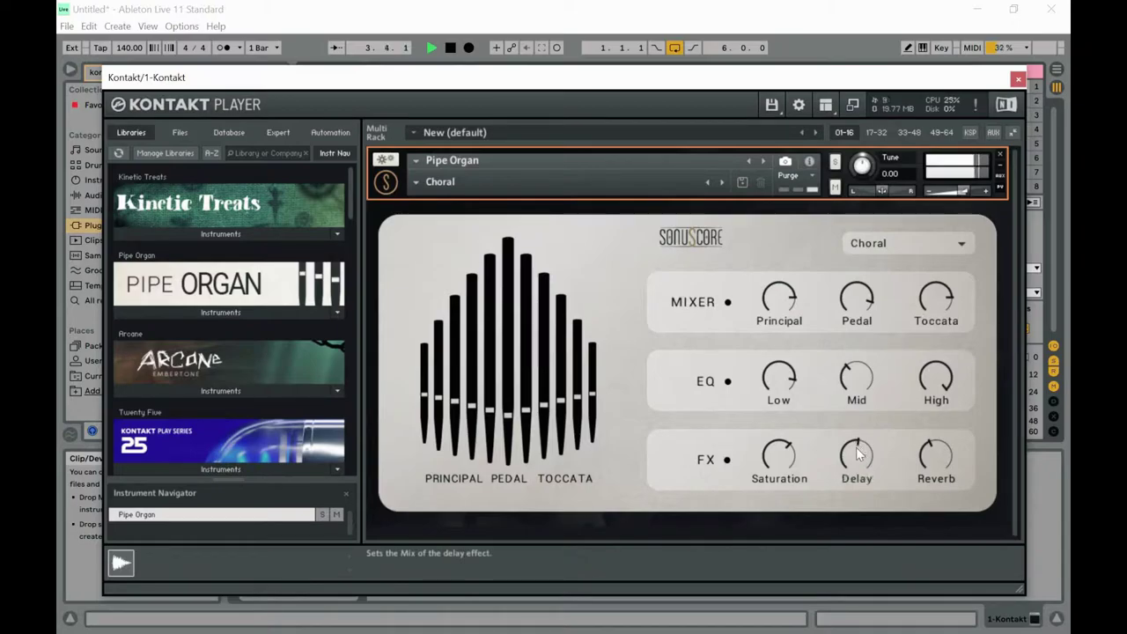
{"action": "left_click_drag", "start_coordinate": [856, 447], "coordinate": [864, 410]}
- Rebalance the effects with Saturation at about the midpoint, Delay slightly lower and Reverb higher
{"action": "left_click", "coordinate": [775, 454]}
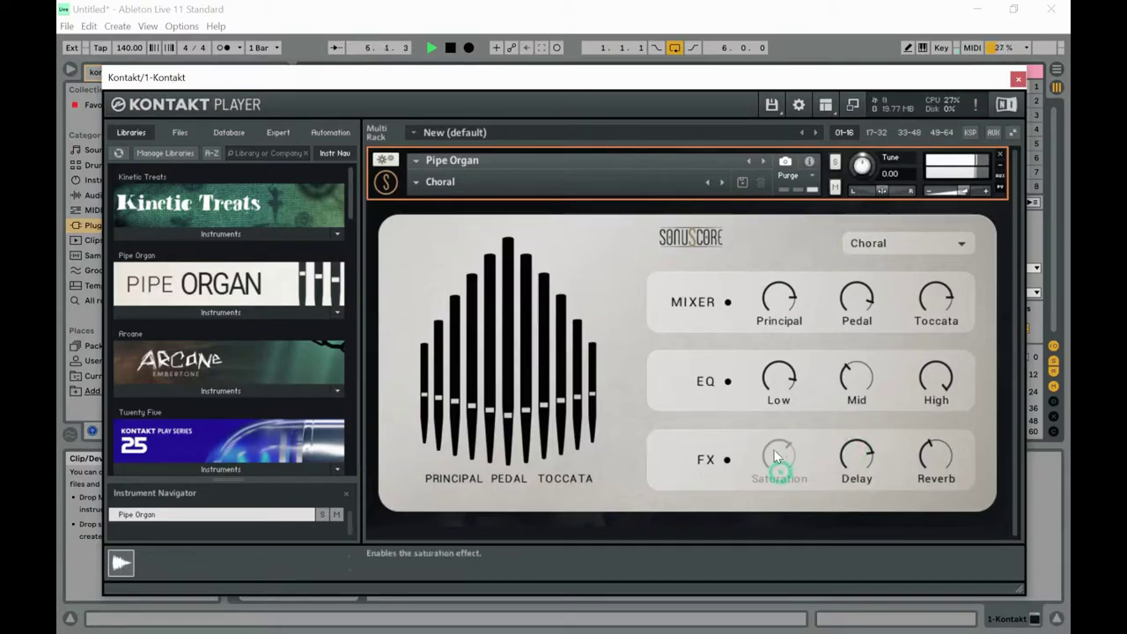
{"action": "left_click_drag", "start_coordinate": [778, 449], "coordinate": [929, 438]}
{"action": "left_click", "coordinate": [868, 466]}
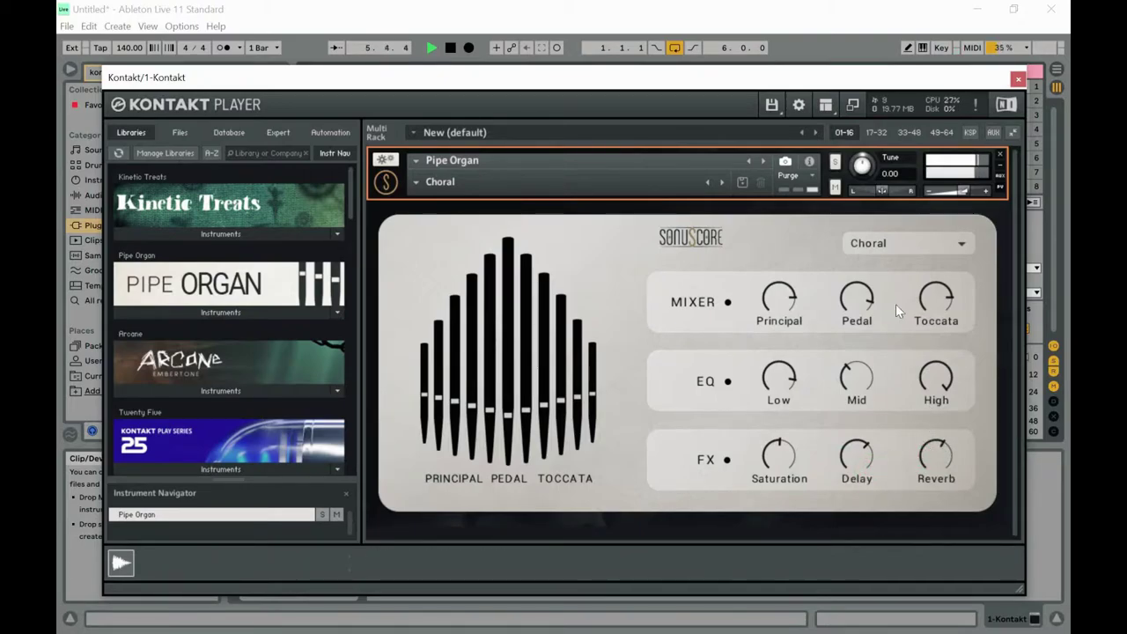
- Audition the Church Organ preset followed by the Baroque Fuge preset in the Pipe Organ instrument
{"action": "left_click", "coordinate": [958, 247]}
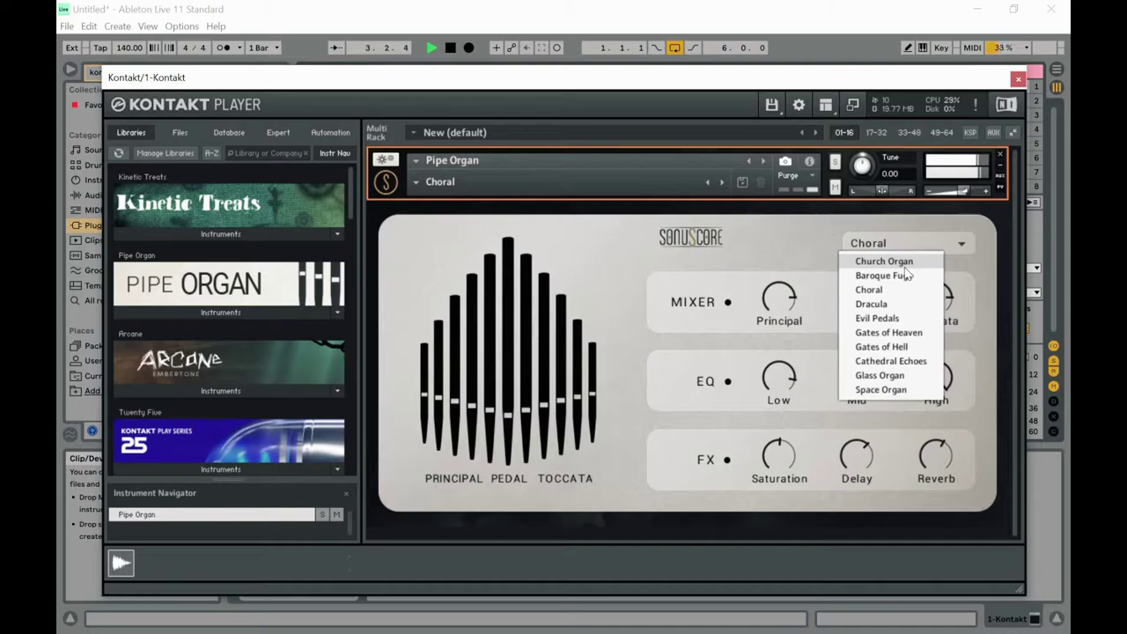
{"action": "left_click", "coordinate": [977, 221]}
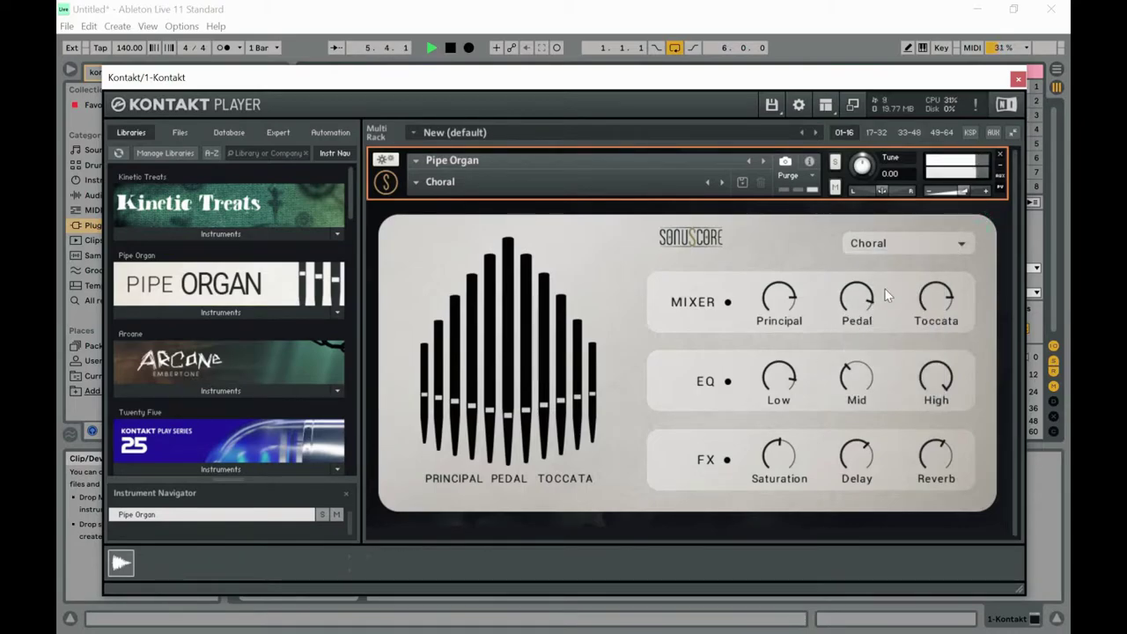
{"action": "left_click", "coordinate": [957, 239]}
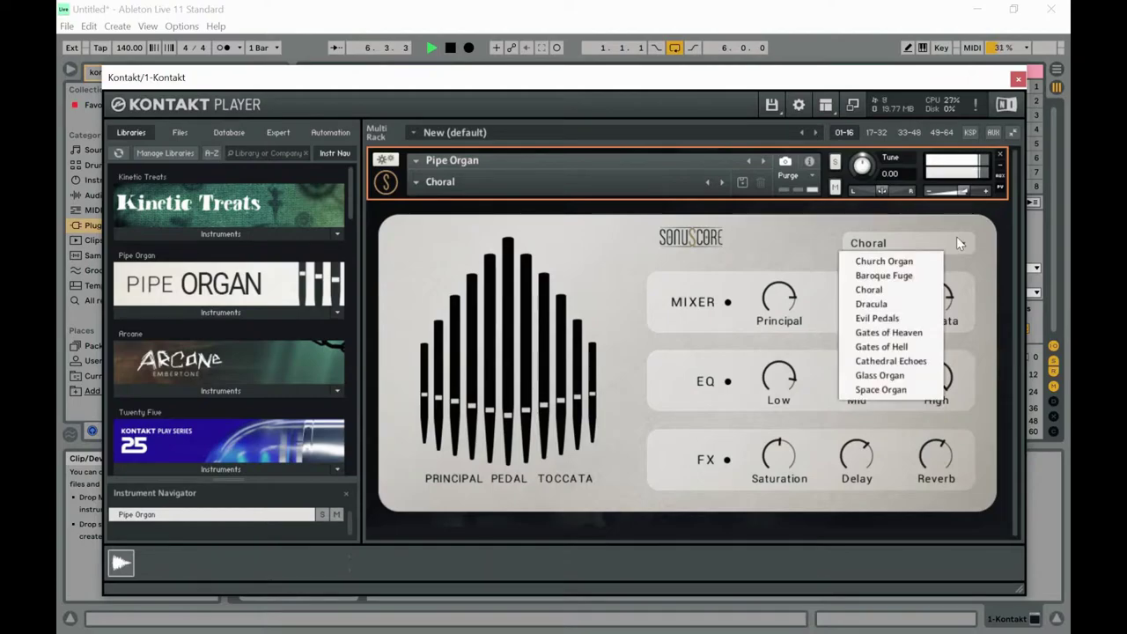
{"action": "left_click", "coordinate": [901, 261]}
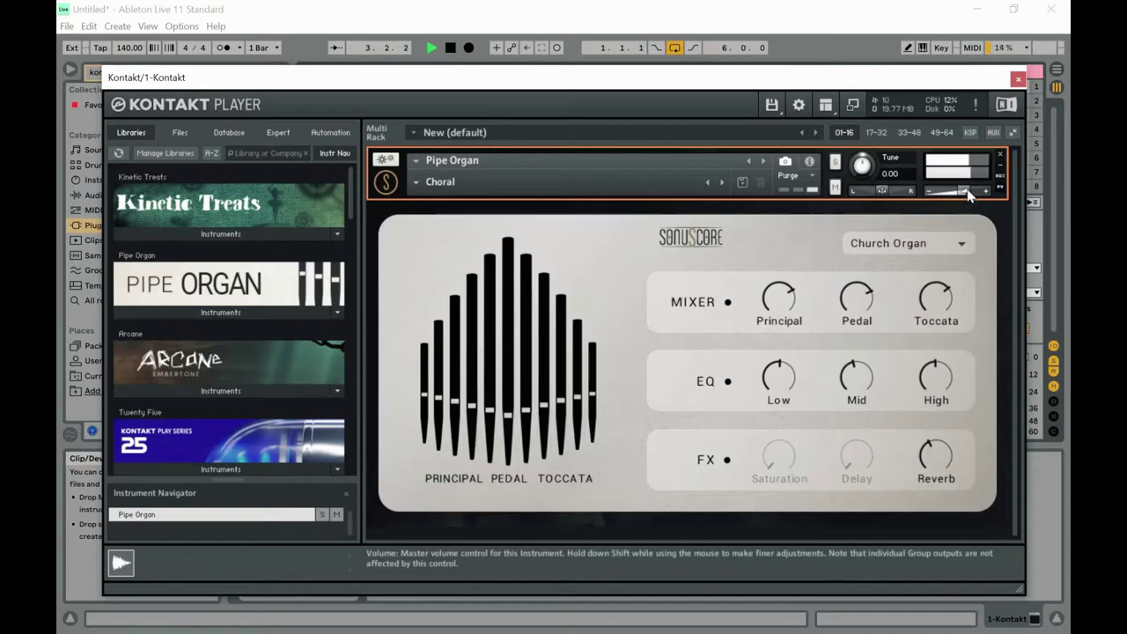
{"action": "left_click", "coordinate": [970, 237]}
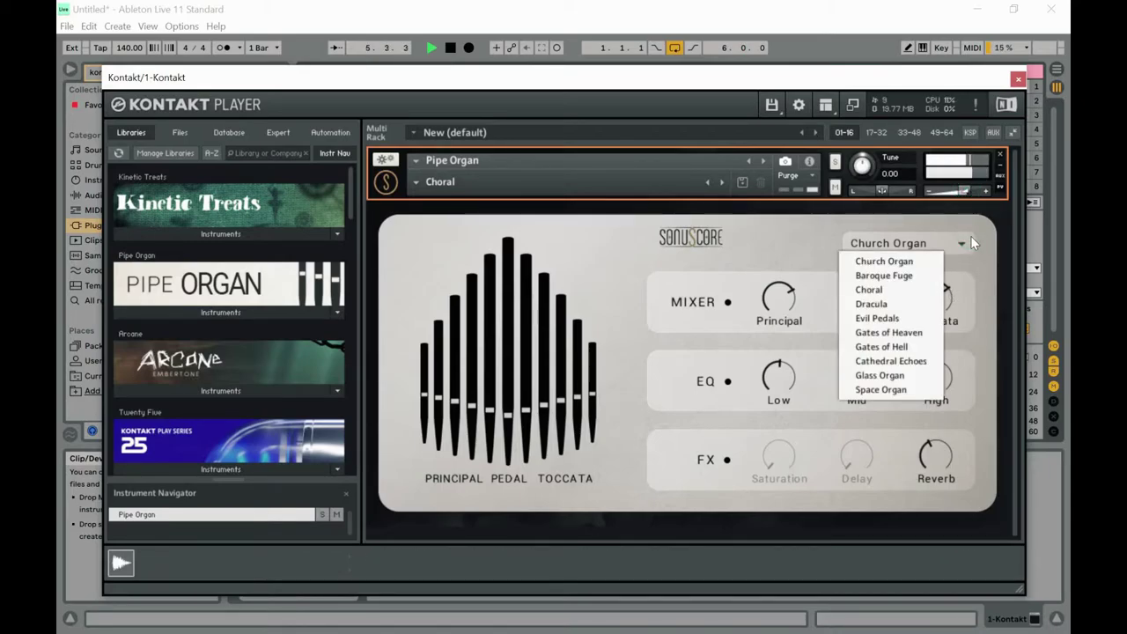
{"action": "left_click", "coordinate": [912, 277]}
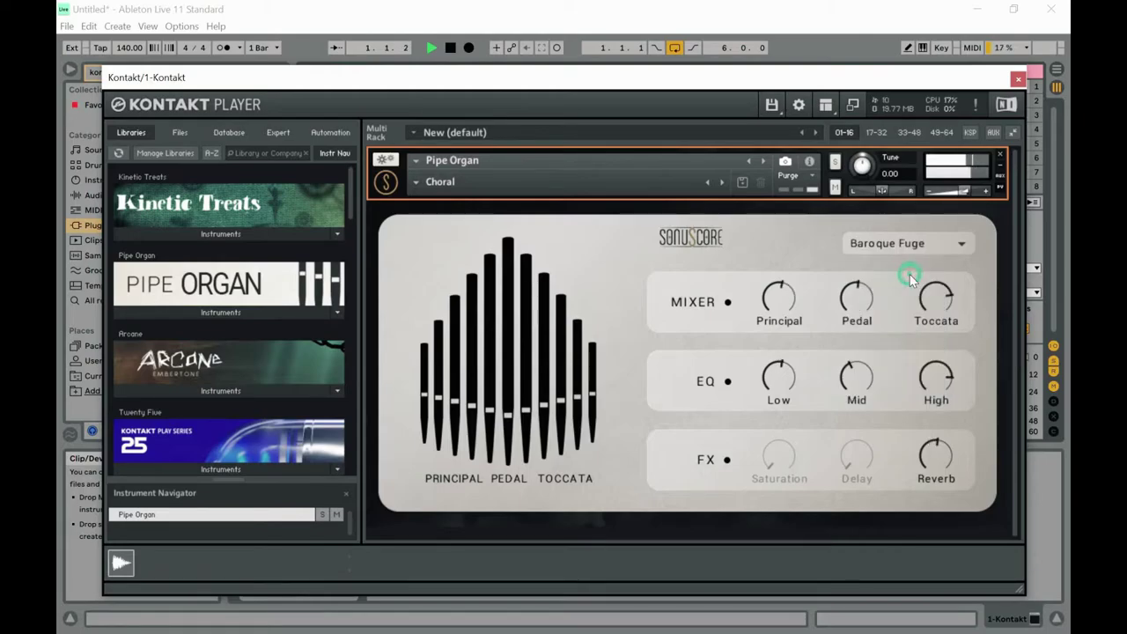
- Audition the Dracula preset followed by the Evil Pedals preset
{"action": "left_click", "coordinate": [960, 243]}
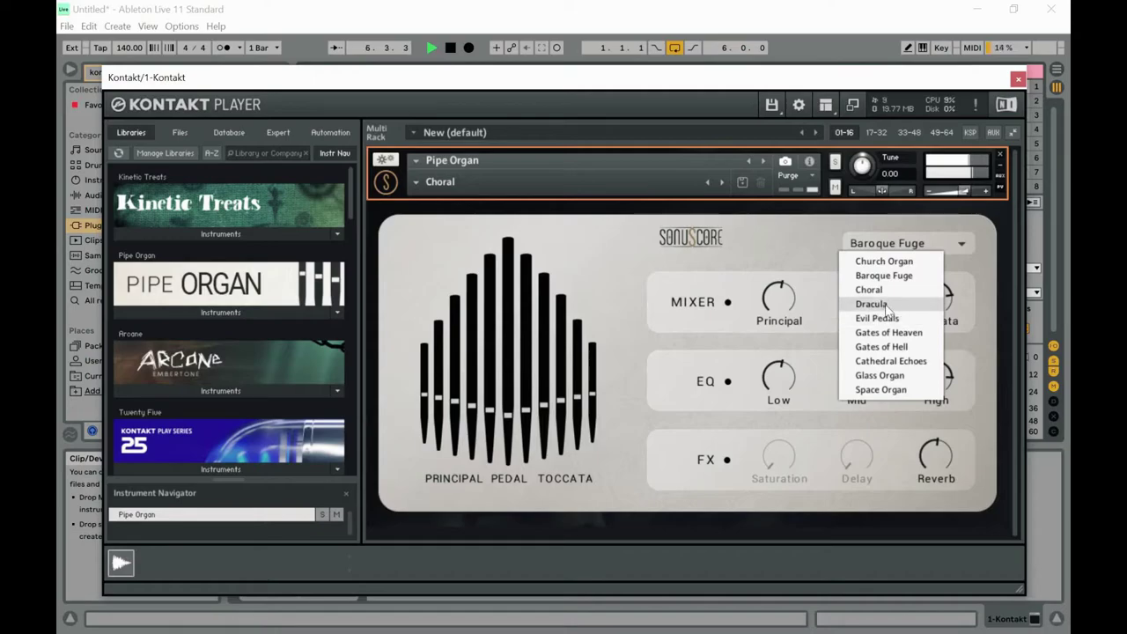
{"action": "left_click", "coordinate": [887, 308]}
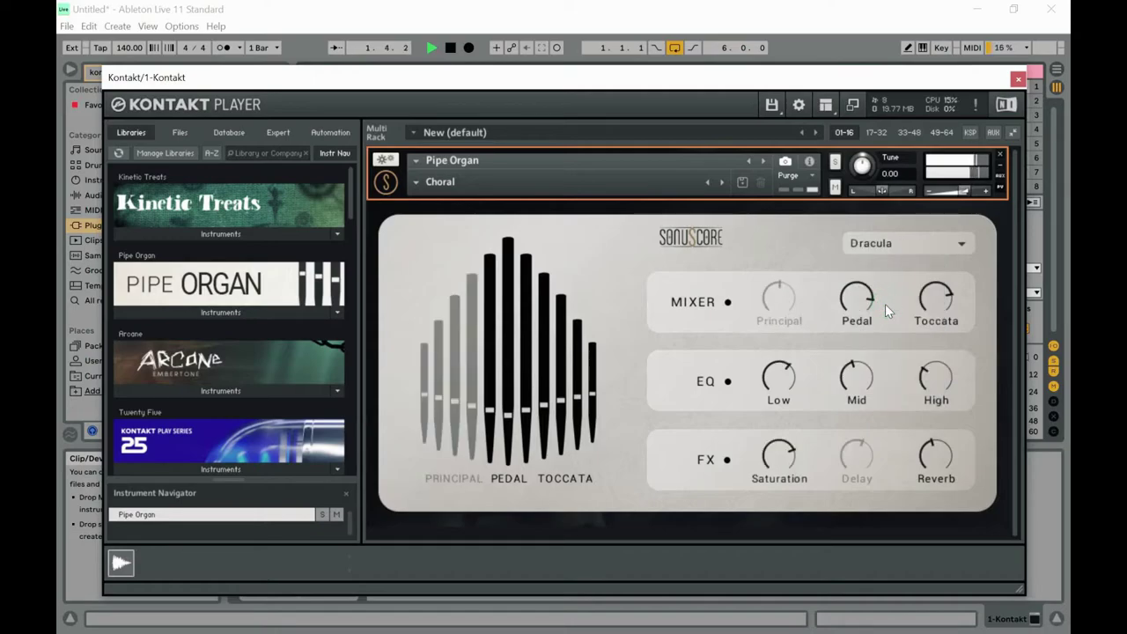
{"action": "left_click", "coordinate": [959, 243]}
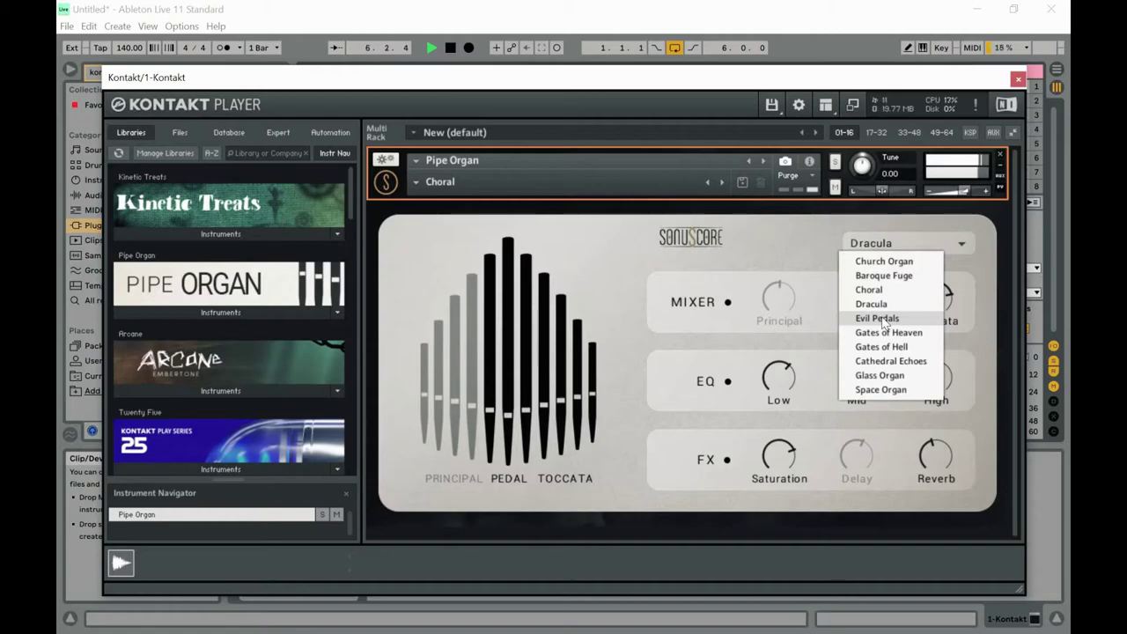
{"action": "left_click", "coordinate": [881, 318]}
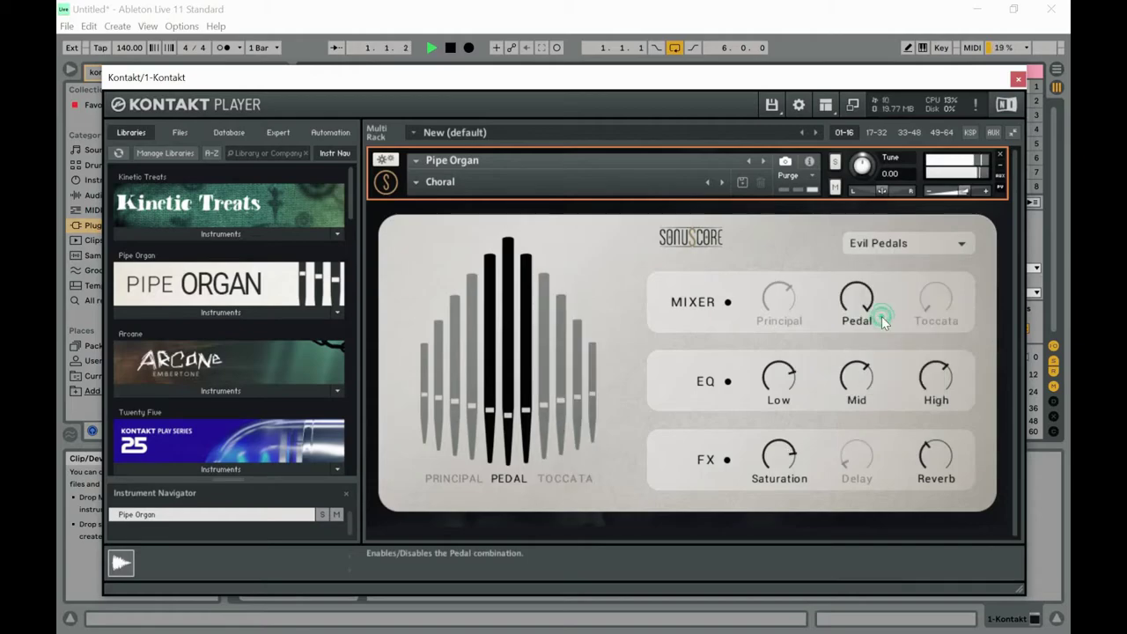
- Audition the Gates of Heaven preset followed by the Cathedral Echoes preset
{"action": "left_click", "coordinate": [964, 247]}
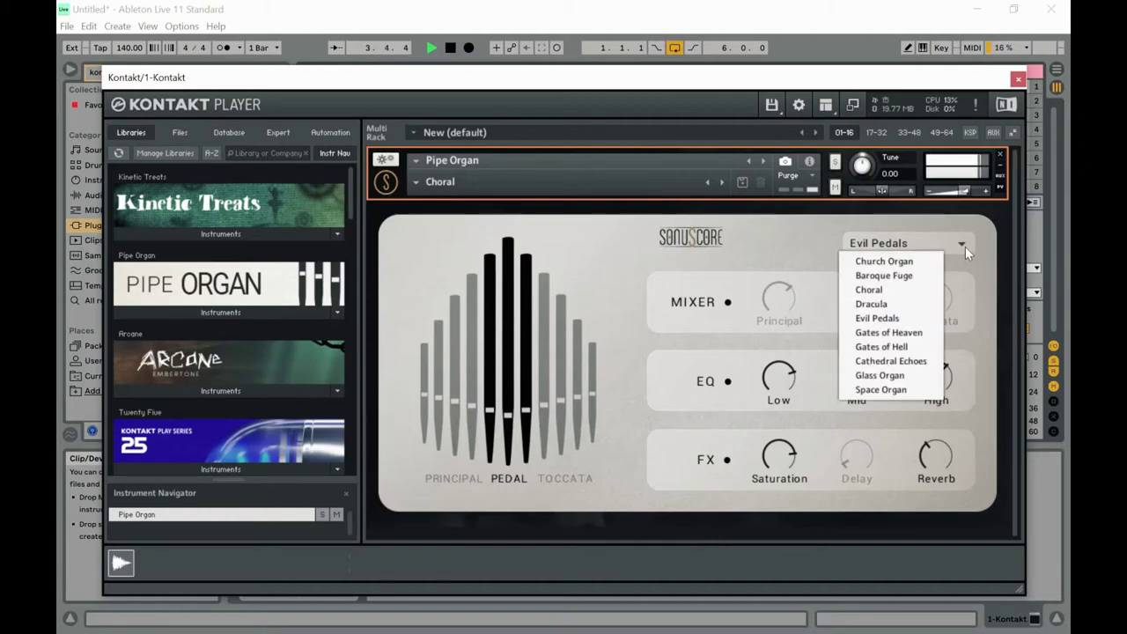
{"action": "left_click", "coordinate": [889, 332]}
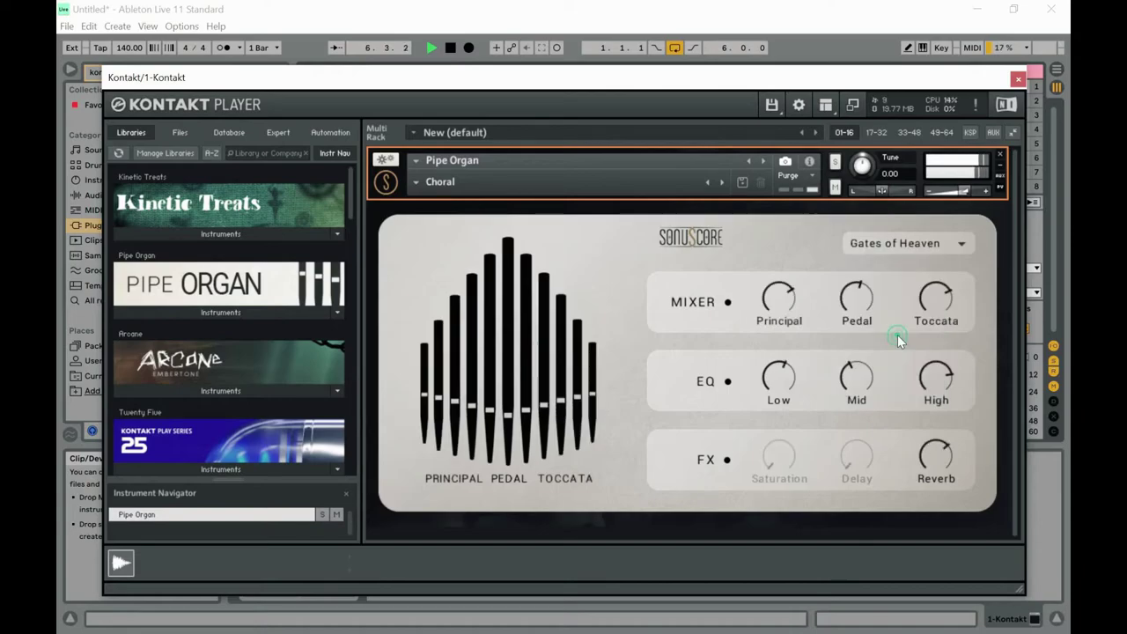
{"action": "left_click", "coordinate": [966, 246]}
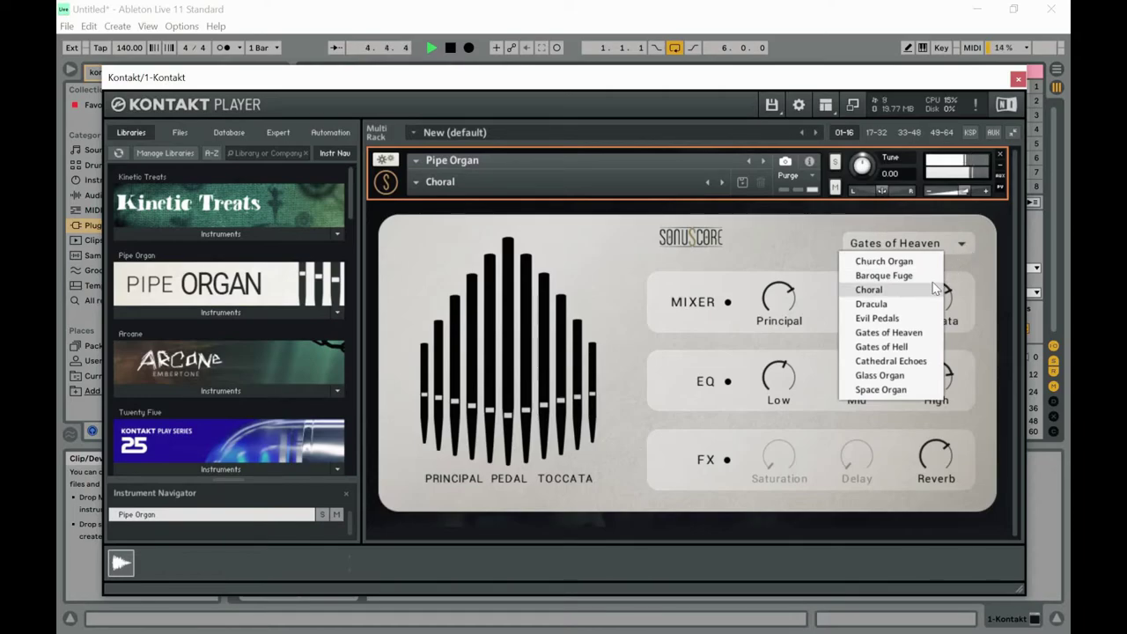
{"action": "left_click", "coordinate": [898, 362]}
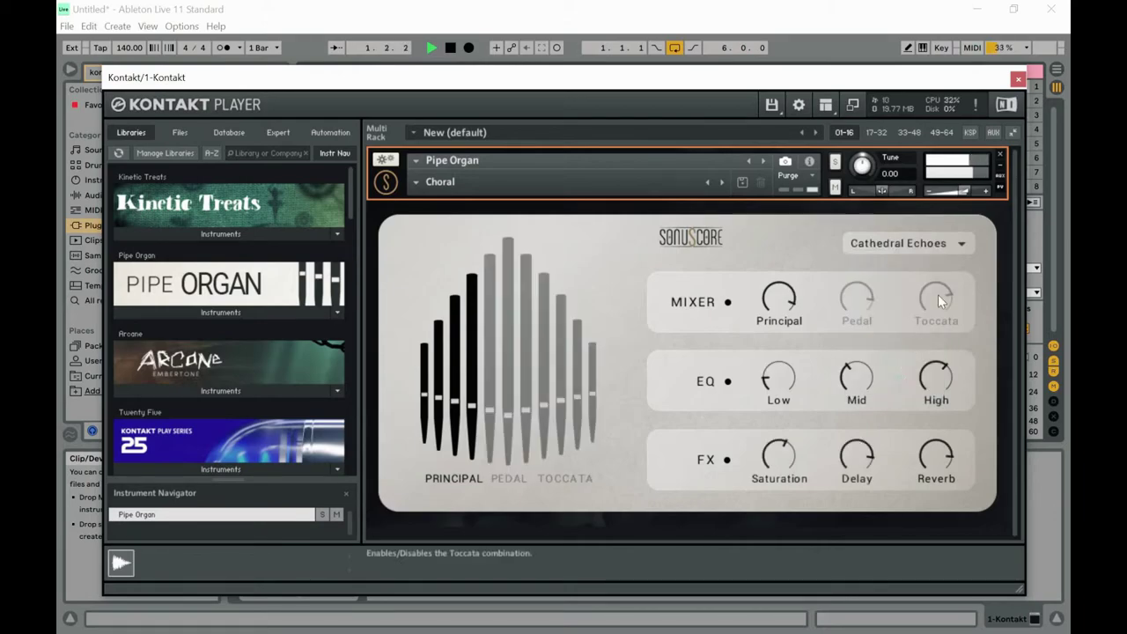
- Audition the Glass Organ preset, and finish by loading the Space Organ preset
{"action": "left_click", "coordinate": [953, 243]}
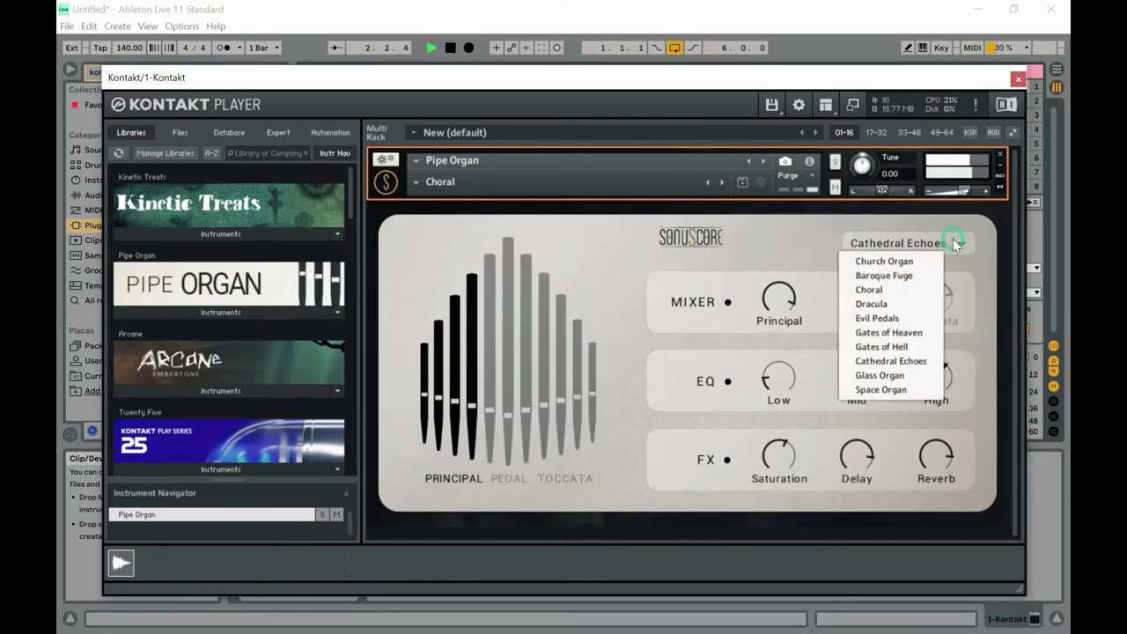
{"action": "left_click", "coordinate": [920, 375]}
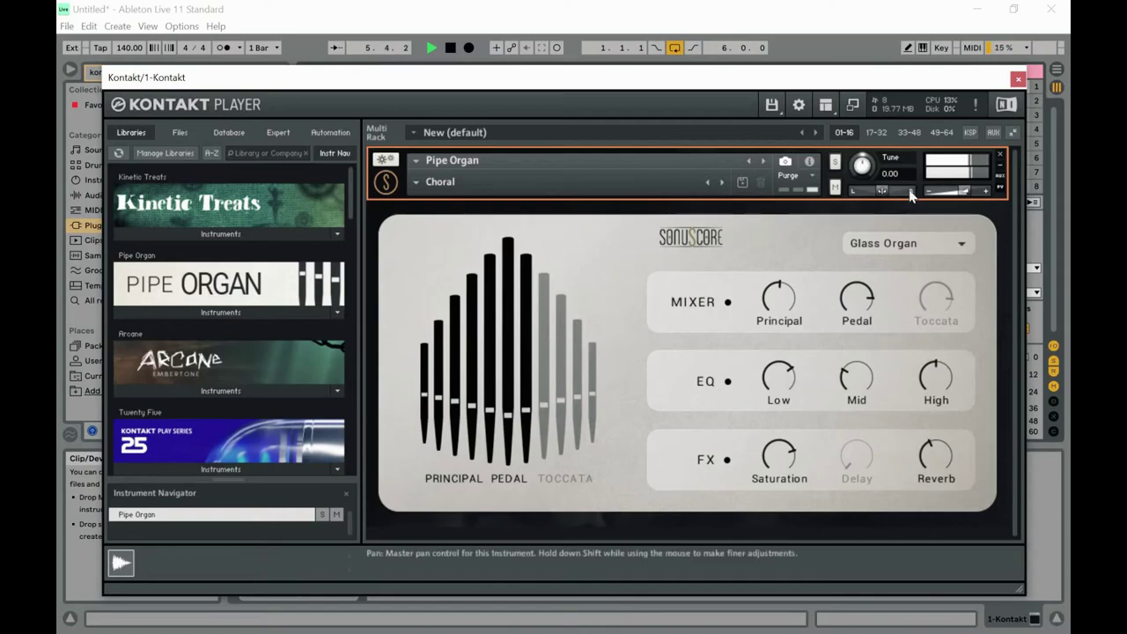
{"action": "left_click", "coordinate": [957, 250]}
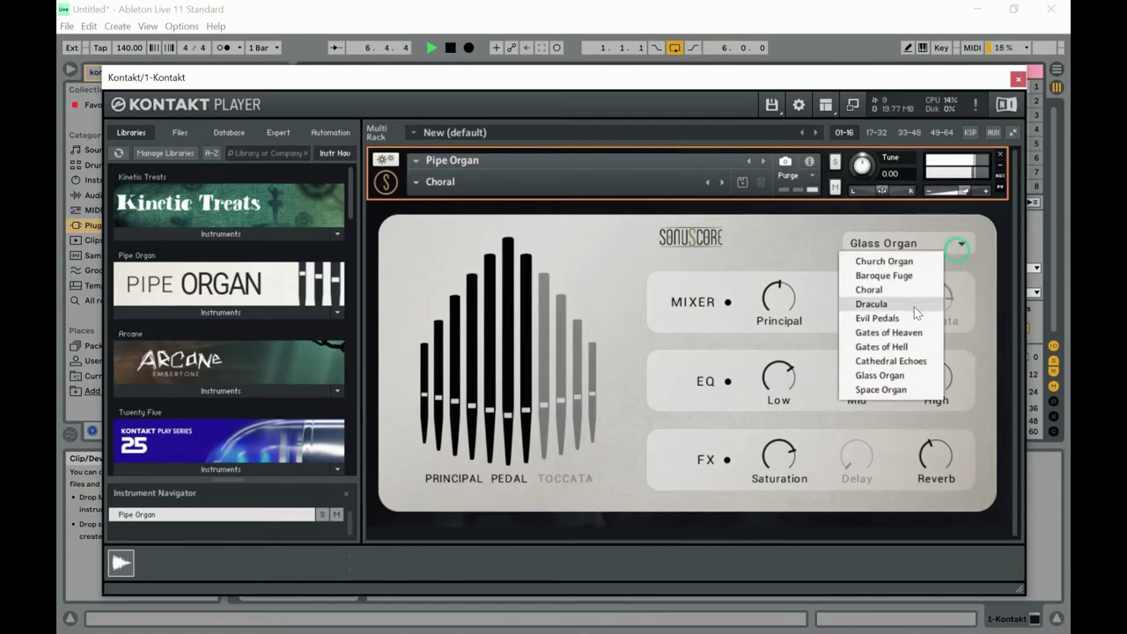
{"action": "left_click", "coordinate": [880, 389]}
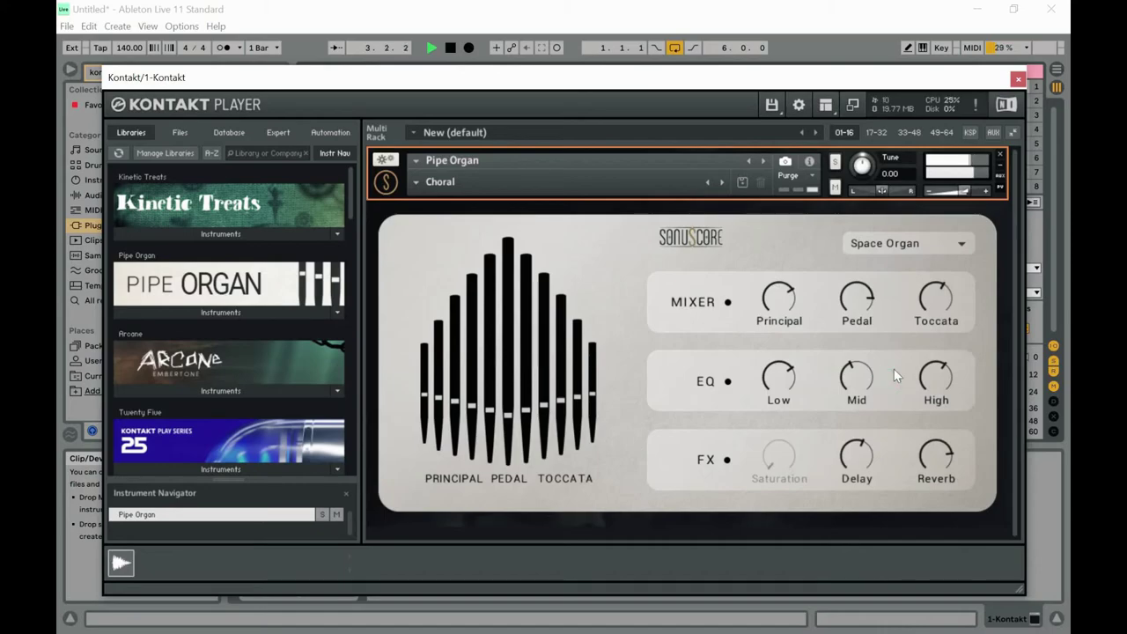